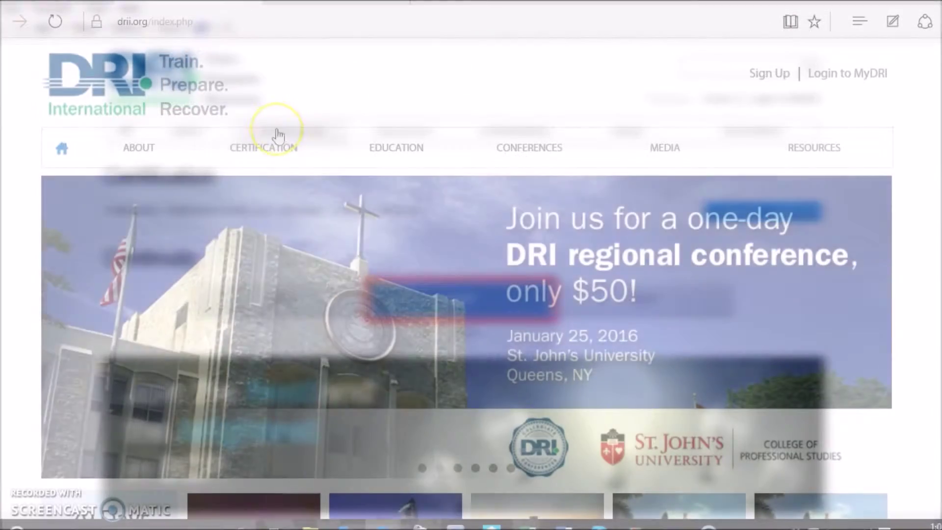
# Step: Open the Continuity certifications and review the CFCP details: $400.00 fee, 2 years' experience, 3 essays
pyautogui.moveTo(263, 142)
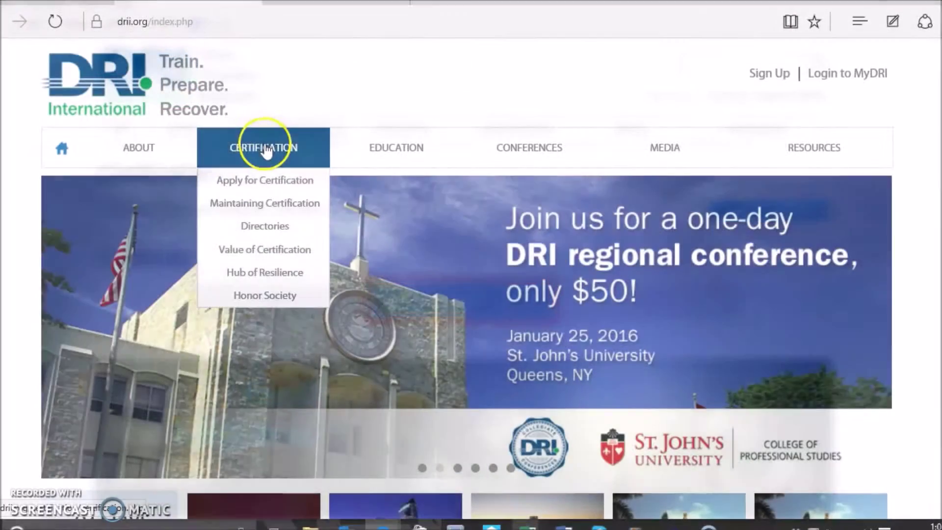
pyautogui.moveTo(274, 181)
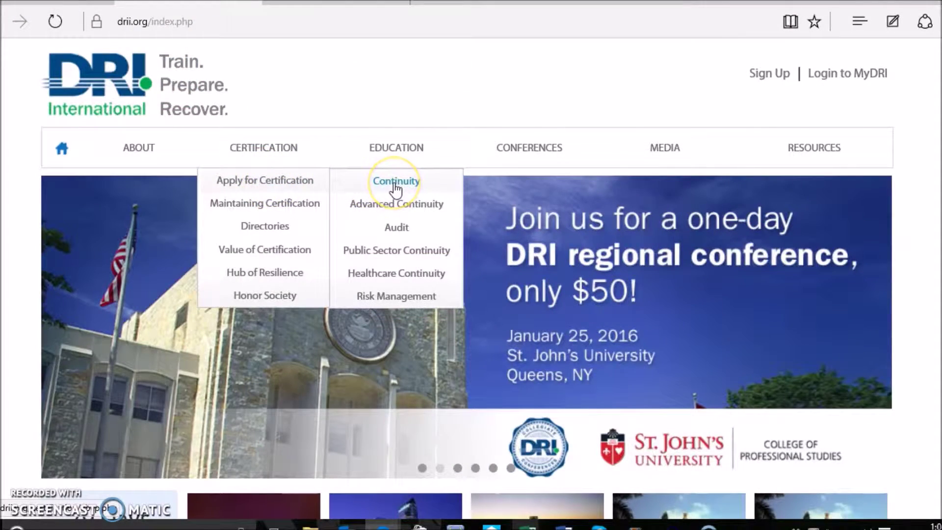
pyautogui.click(396, 183)
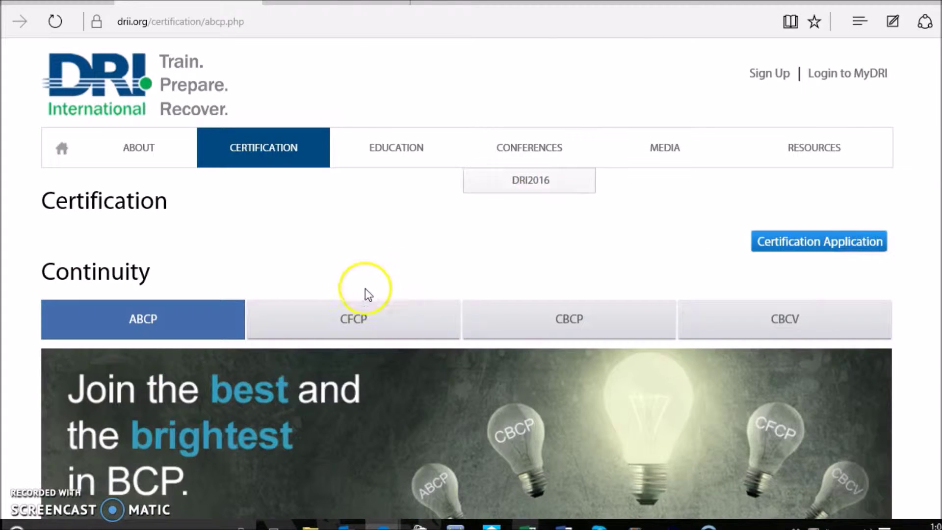
pyautogui.click(356, 326)
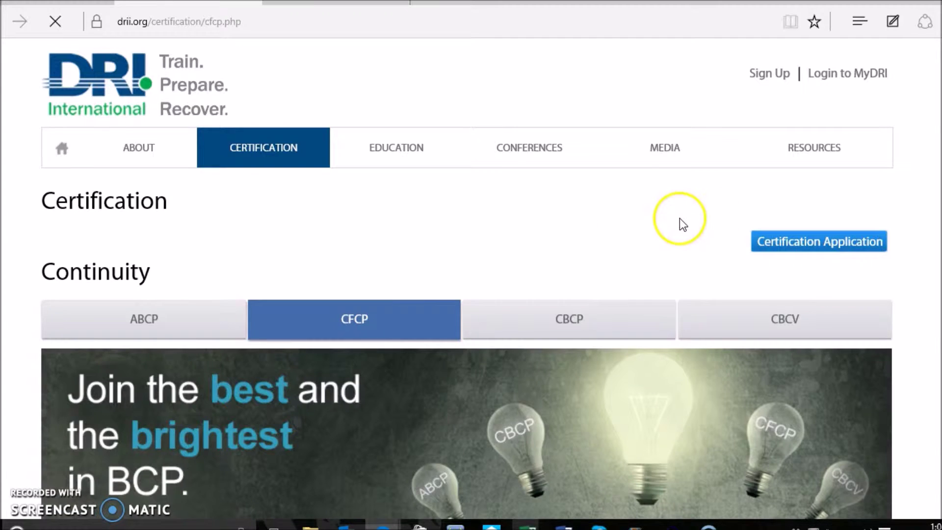
pyautogui.scroll(-10, 679, 217)
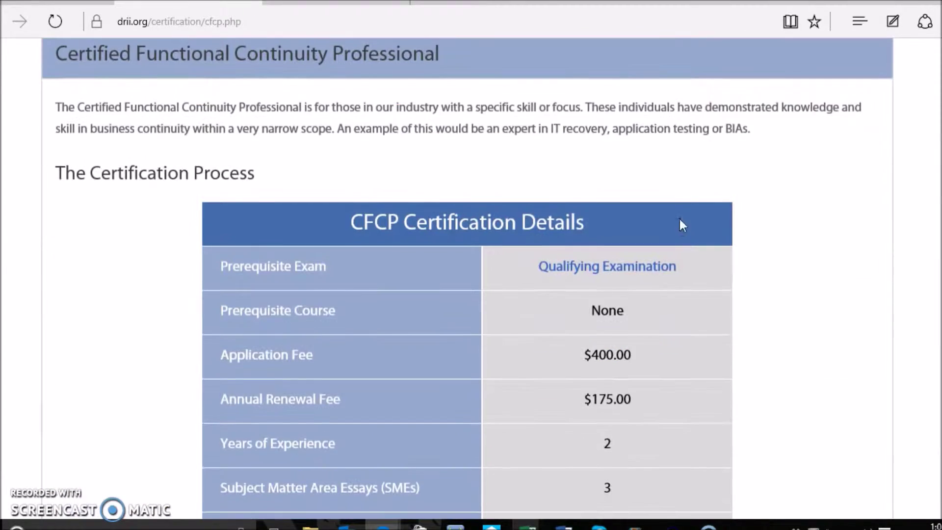
pyautogui.scroll(-10, 682, 224)
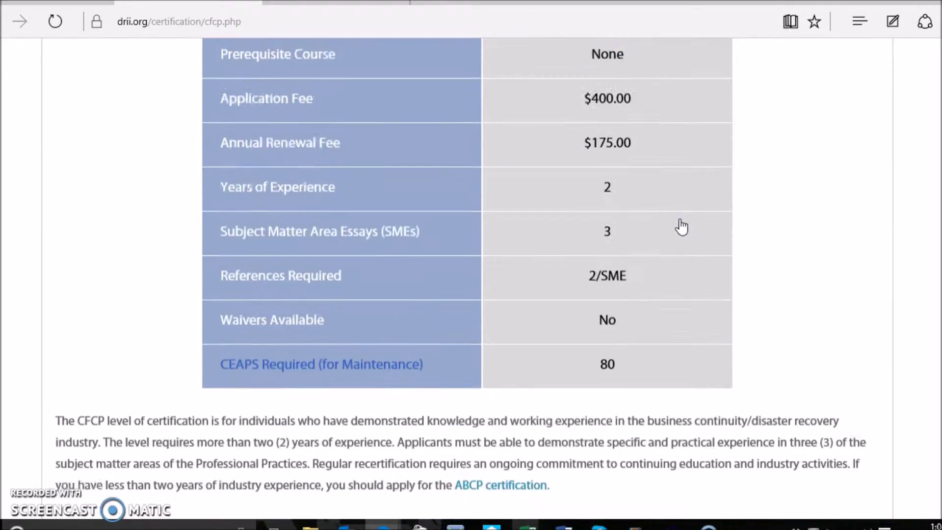
pyautogui.scroll(-10, 681, 221)
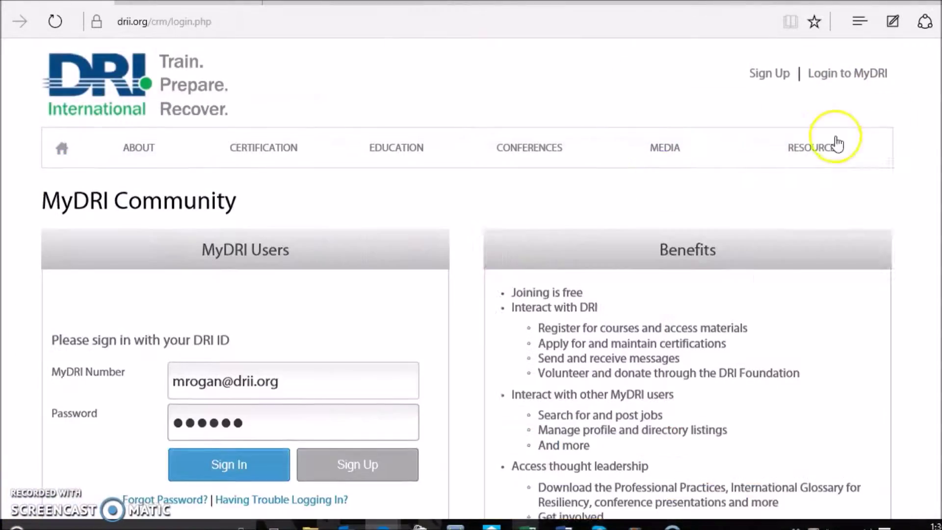
# Step: Sign in to MyDRI with the member number and password
pyautogui.scroll(-1, 332, 322)
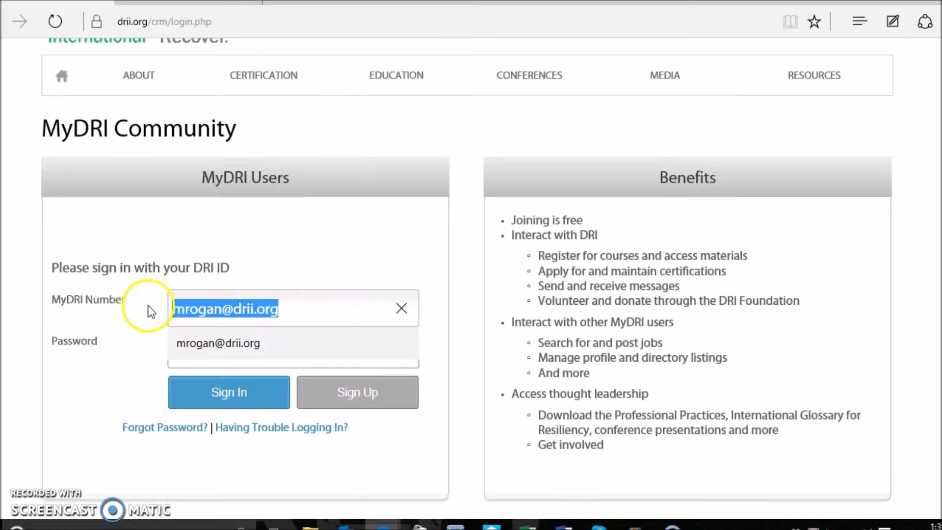
pyautogui.write('******')
pyautogui.press('Return')
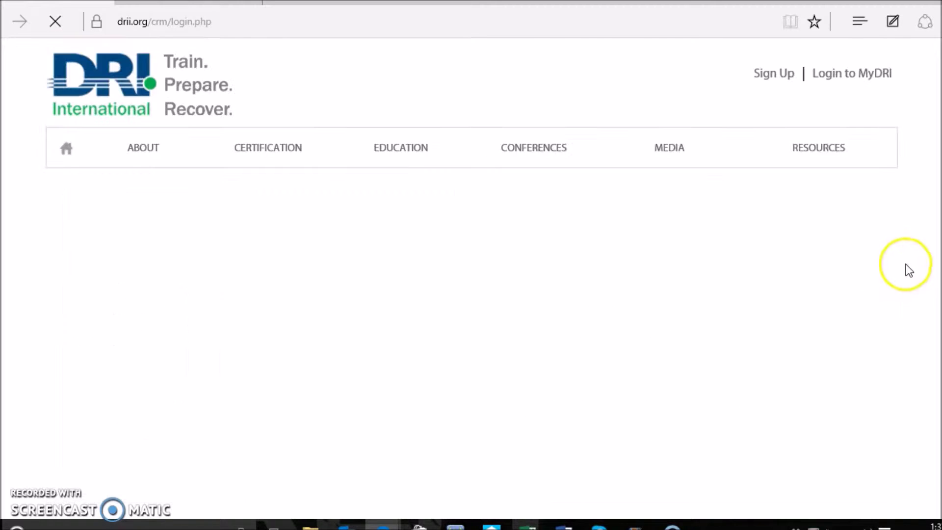
# Step: Enter the dashboard's Certification area, confirm the language, and start a new certification application
pyautogui.scroll(-3, 920, 262)
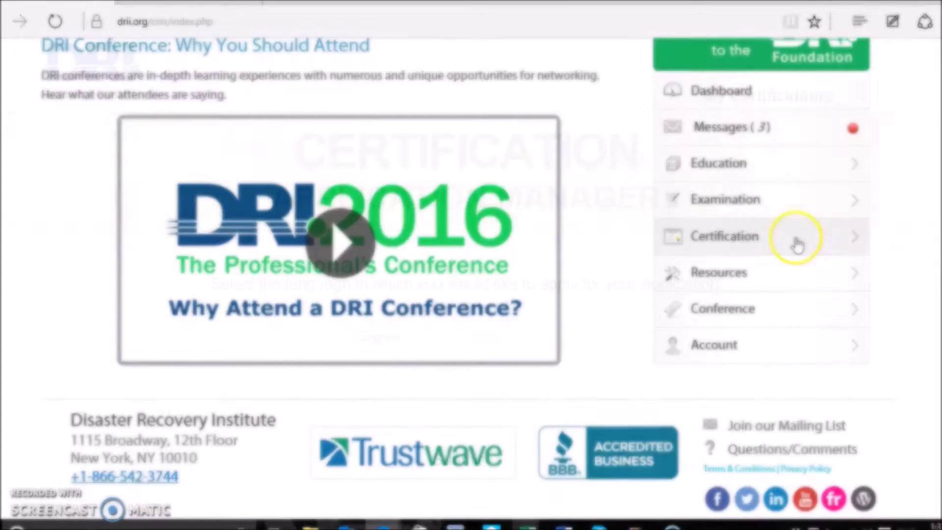
pyautogui.click(792, 242)
pyautogui.click(454, 387)
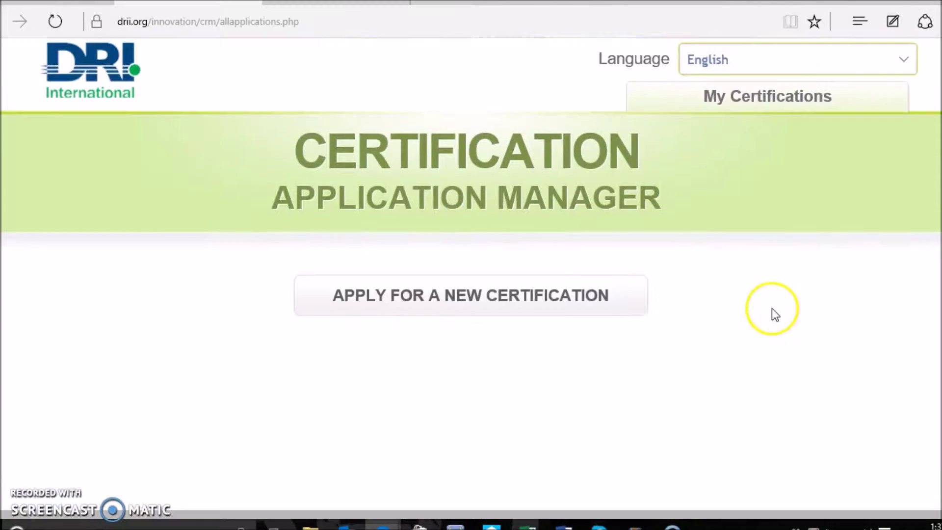
pyautogui.click(440, 304)
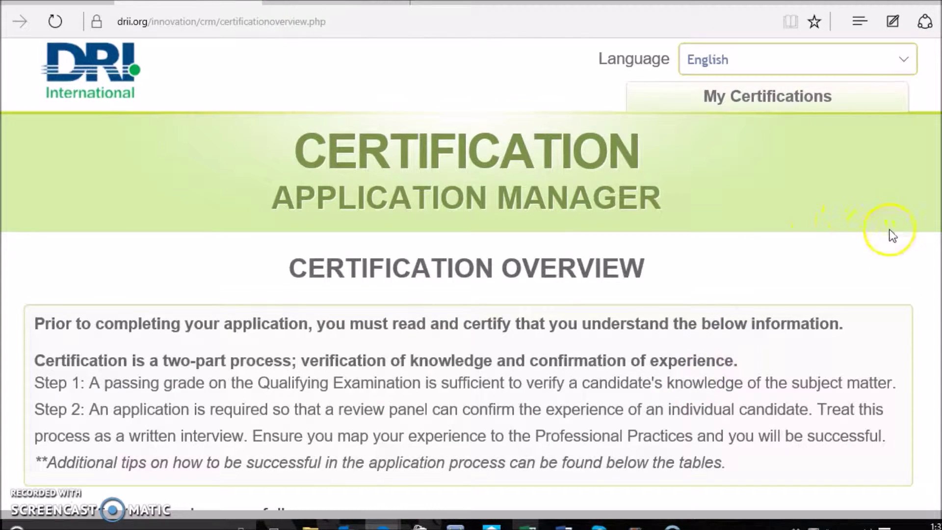
pyautogui.scroll(-15, 890, 229)
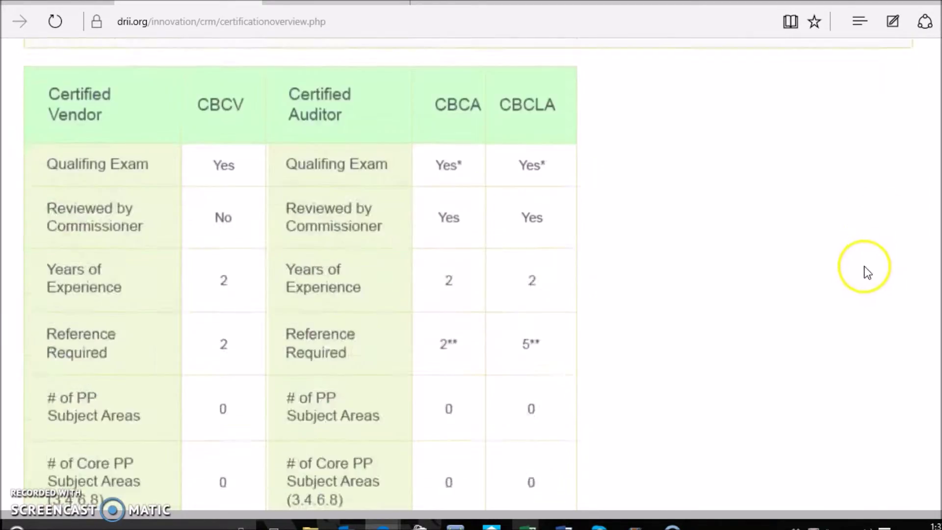
pyautogui.scroll(-15, 867, 272)
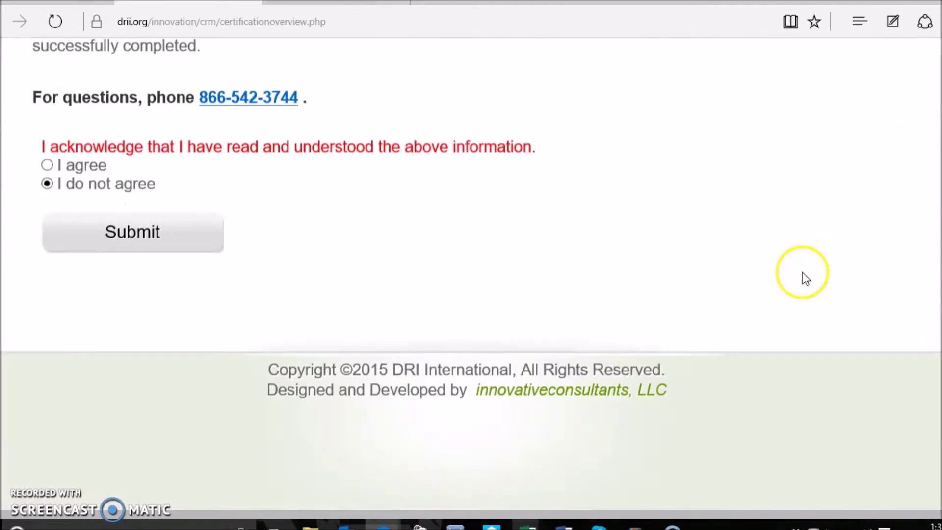
# Step: Choose CFCP as the certification to apply for and enter the name for the plaque
pyautogui.click(129, 232)
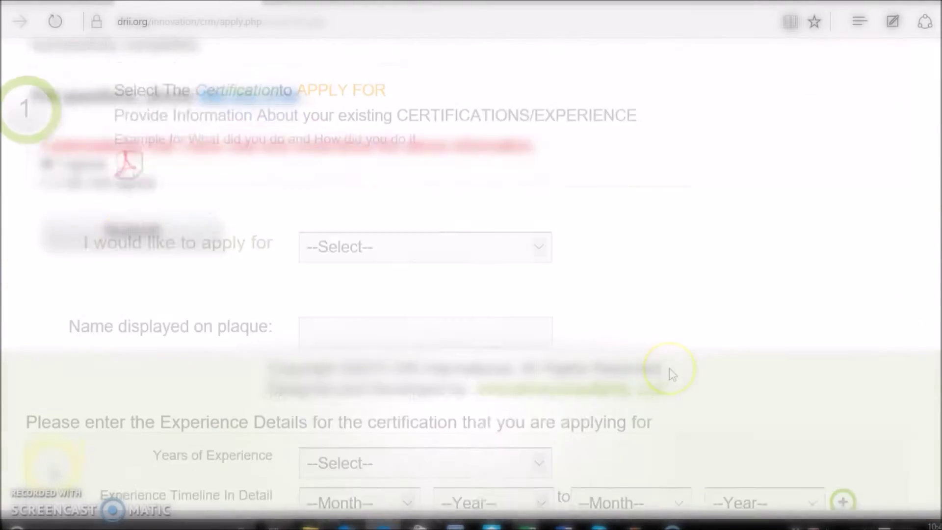
pyautogui.click(537, 238)
pyautogui.click(473, 259)
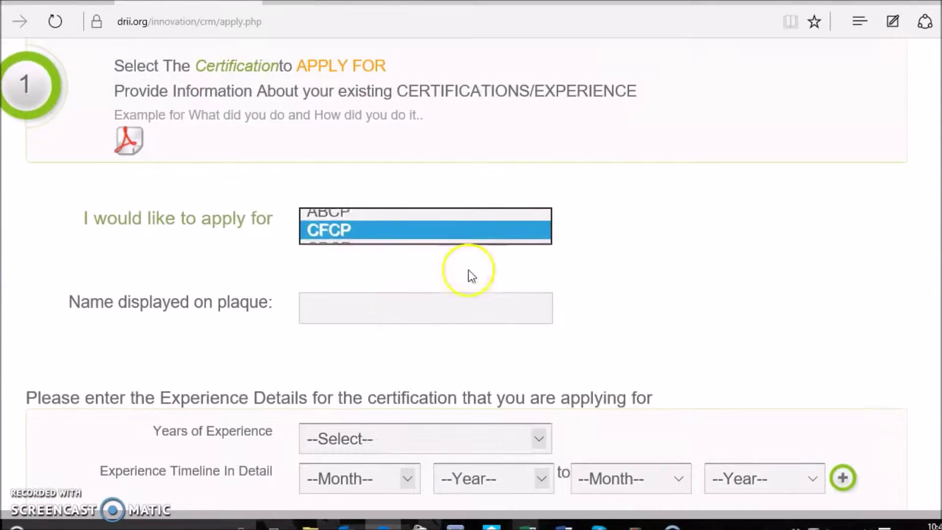
pyautogui.click(384, 319)
pyautogui.write('John Doe')
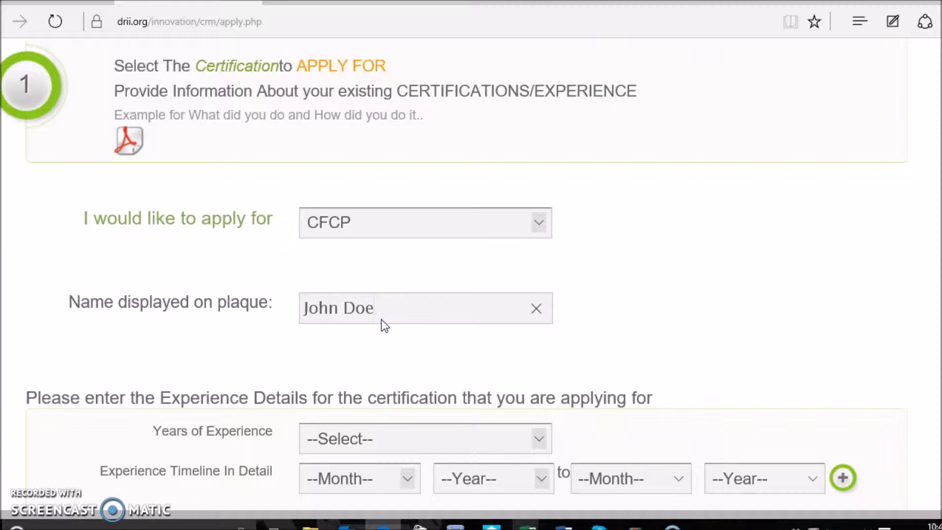
pyautogui.scroll(-3, 381, 320)
# Step: Record 2 years of experience, January 2013 to January 2015, and continue
pyautogui.click(429, 284)
pyautogui.click(367, 130)
pyautogui.click(346, 336)
pyautogui.click(339, 299)
pyautogui.click(501, 343)
pyautogui.click(506, 134)
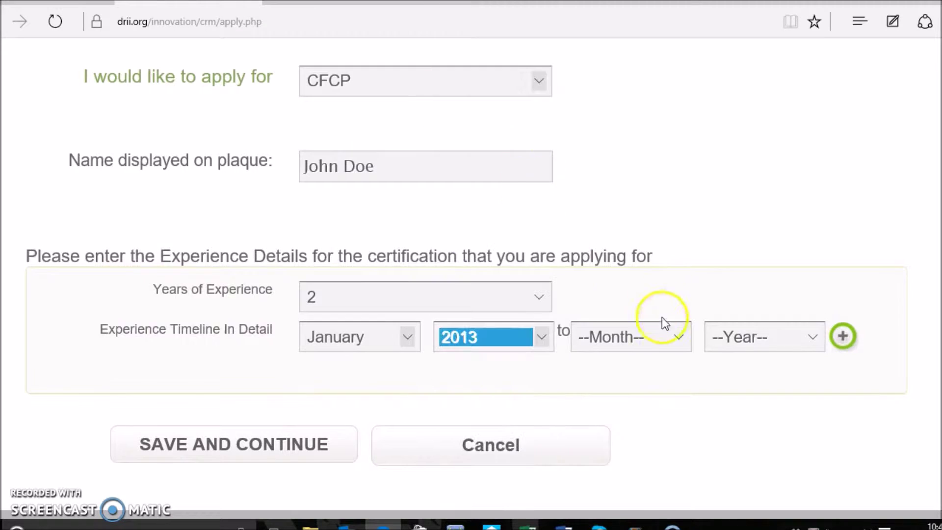
pyautogui.click(647, 336)
pyautogui.click(658, 298)
pyautogui.click(736, 337)
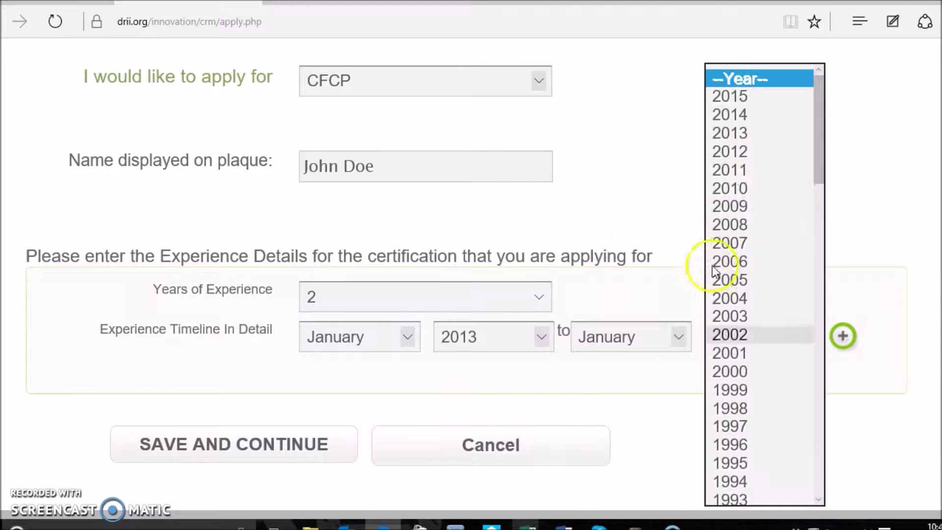
pyautogui.click(742, 101)
pyautogui.scroll(-3, 568, 415)
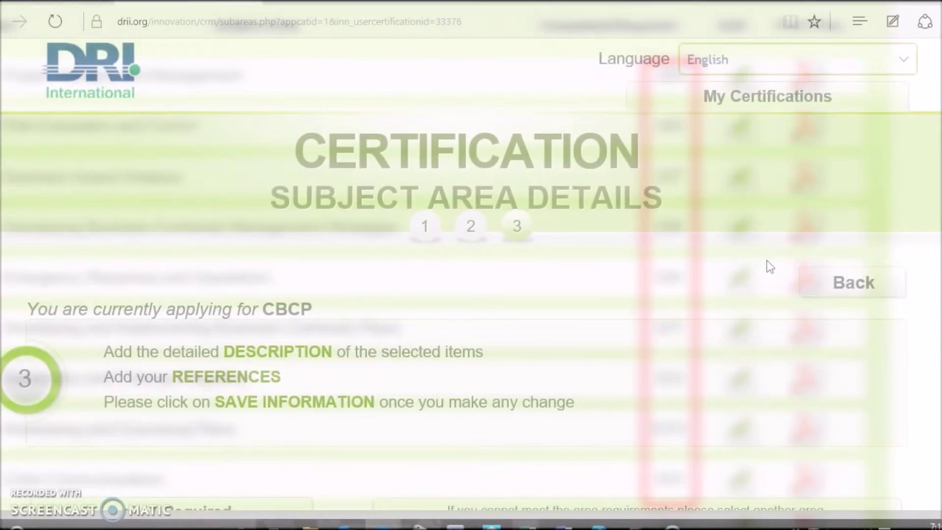
# Step: Tick 'Communicate the need for a Business Continuity Plan' and 'Develop ongoing management/documentation requirements'
pyautogui.scroll(-5, 769, 261)
pyautogui.scroll(-3, 766, 265)
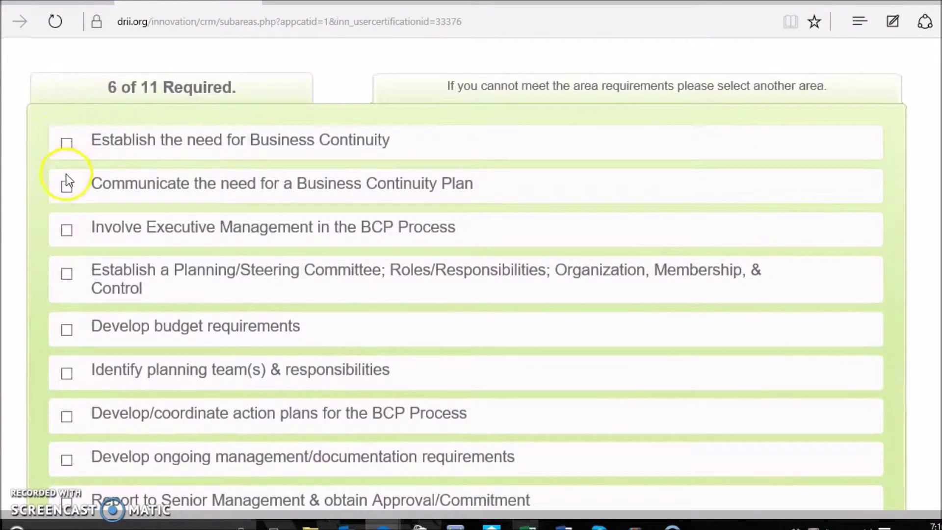
pyautogui.click(67, 188)
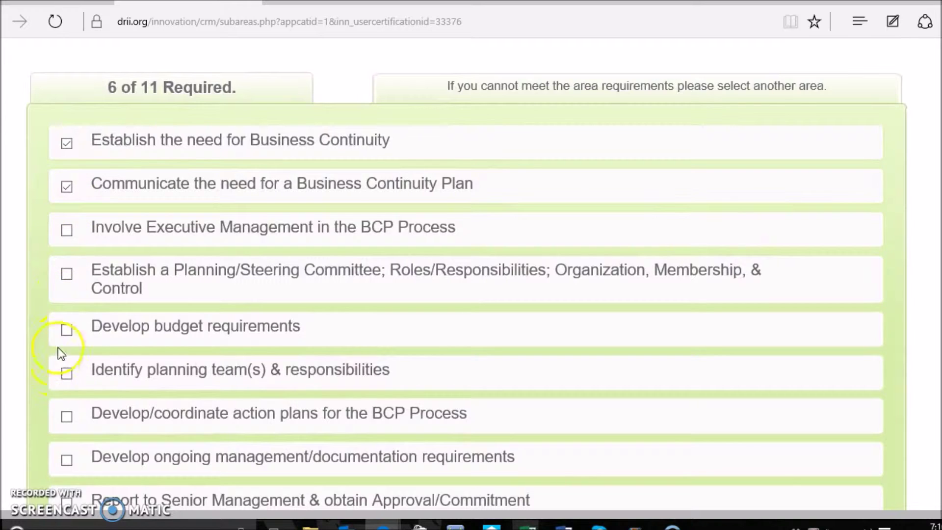
pyautogui.click(67, 461)
pyautogui.scroll(-5, 279, 329)
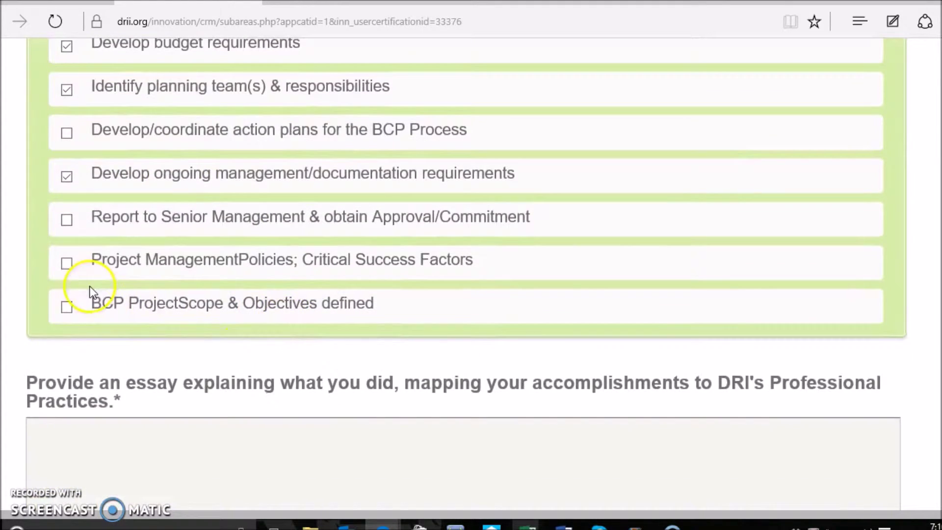
pyautogui.scroll(-4, 326, 269)
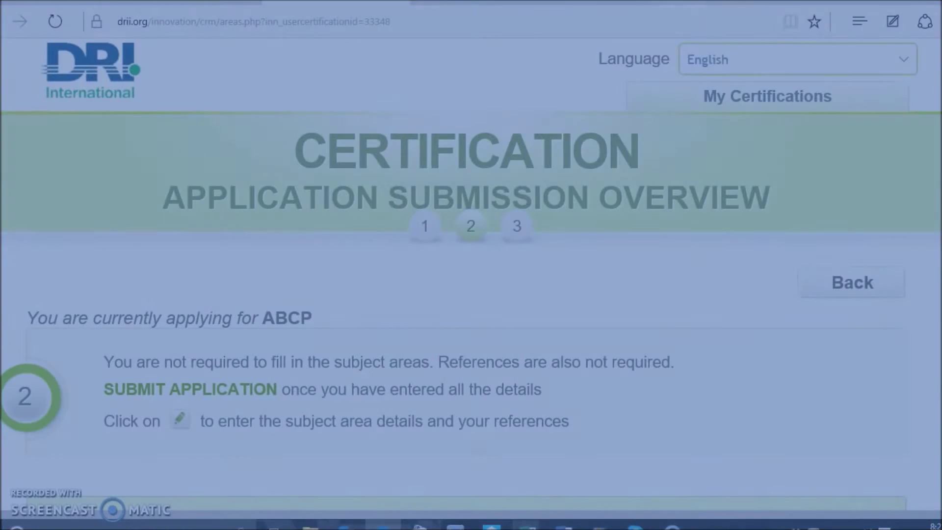
# Step: Pay the $200.00 ABCP application fee with a payment code and submit it
pyautogui.scroll(-1, 471, 275)
pyautogui.scroll(-10, 471, 275)
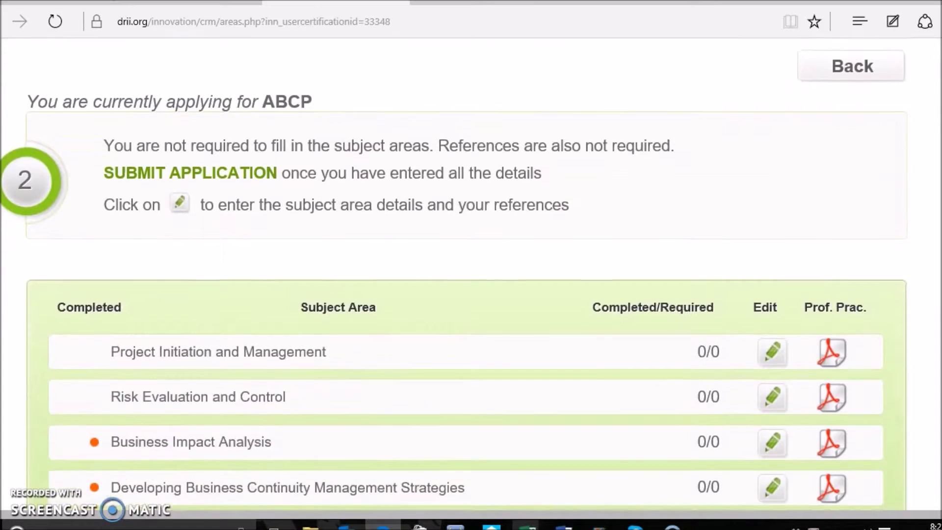
pyautogui.scroll(-4, 277, 265)
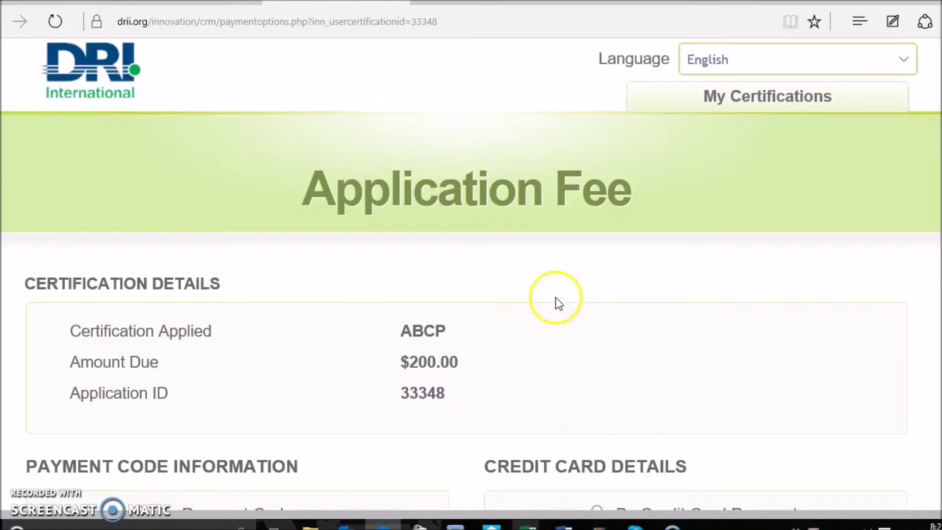
pyautogui.scroll(-4, 475, 284)
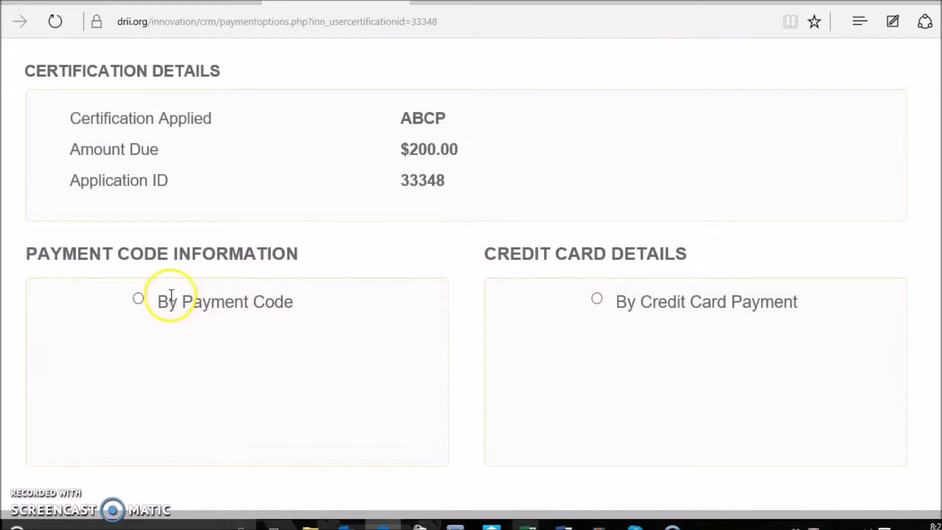
pyautogui.click(138, 299)
pyautogui.click(215, 350)
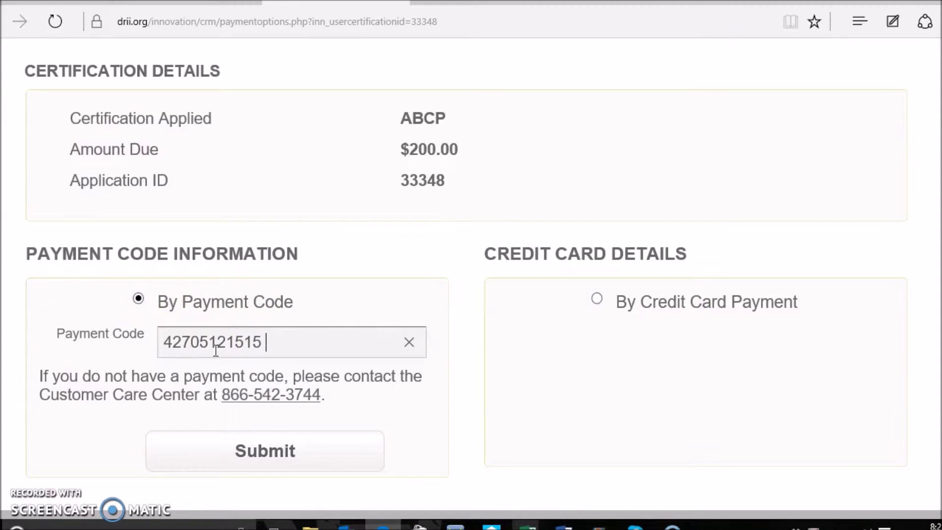
pyautogui.click(292, 451)
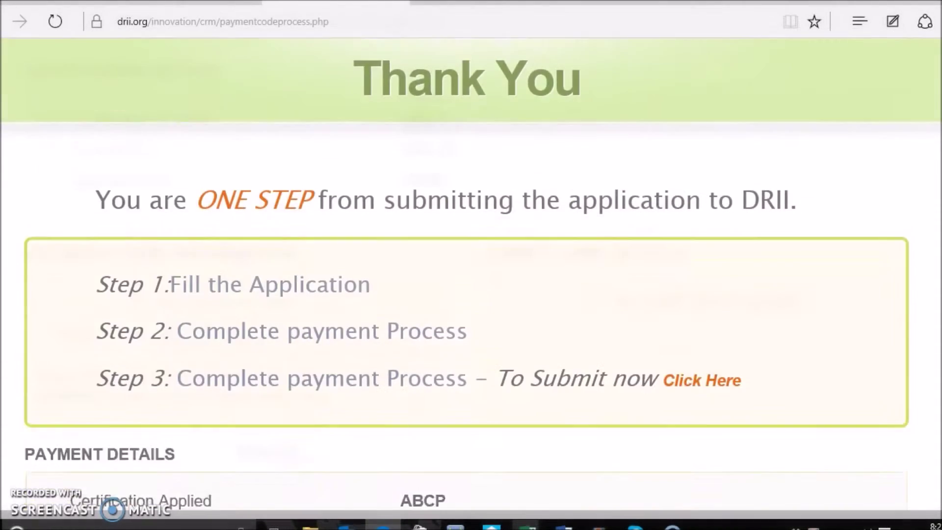
pyautogui.scroll(-5, 471, 274)
pyautogui.scroll(-2, 726, 206)
pyautogui.scroll(4, 726, 206)
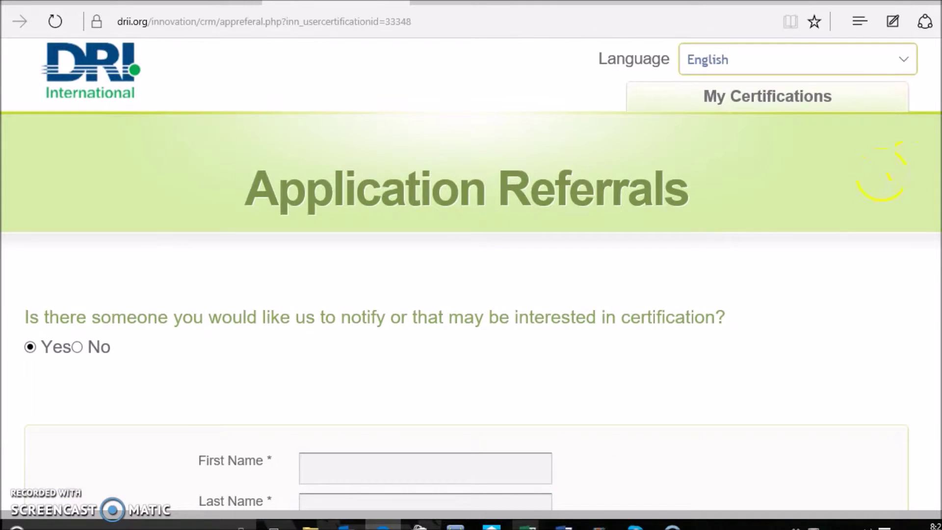
# Step: Enter the referral contact's first name, last name and e-mail, then dismiss the alert
pyautogui.scroll(-4, 709, 214)
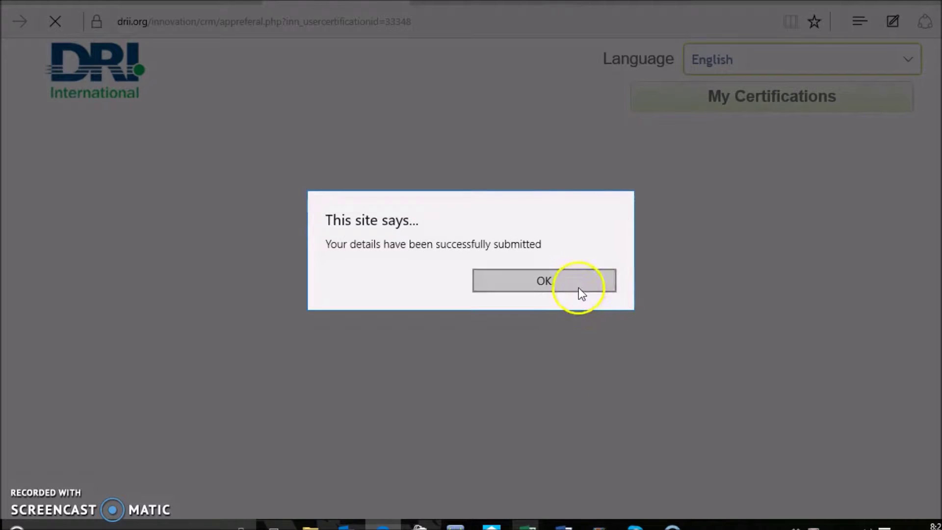
pyautogui.click(579, 287)
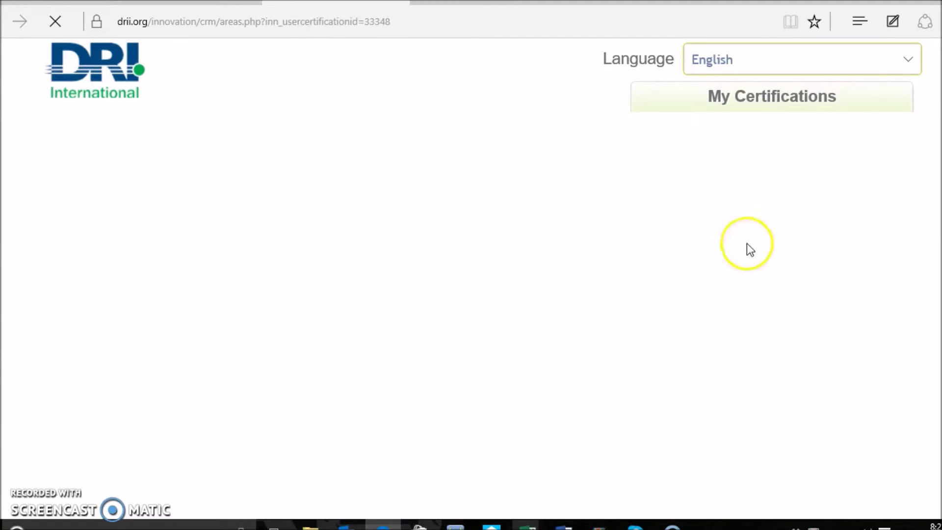
pyautogui.scroll(-1, 747, 244)
pyautogui.scroll(-12, 471, 245)
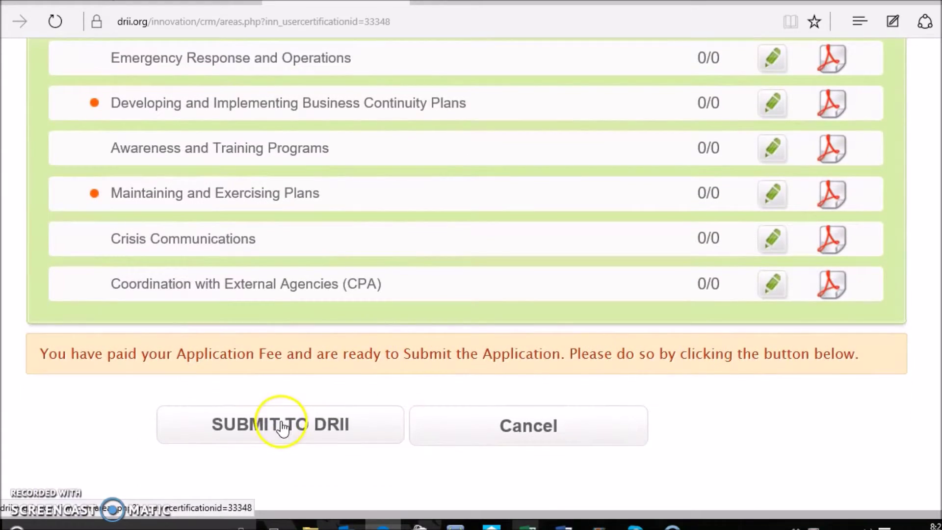
# Step: Submit the ABCP application to DRII from the bottom of the overview page
pyautogui.click(283, 427)
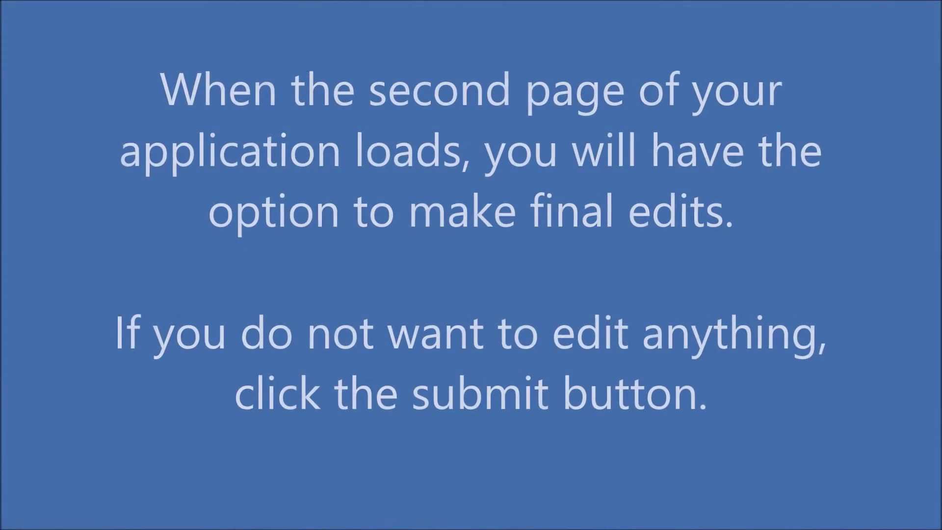